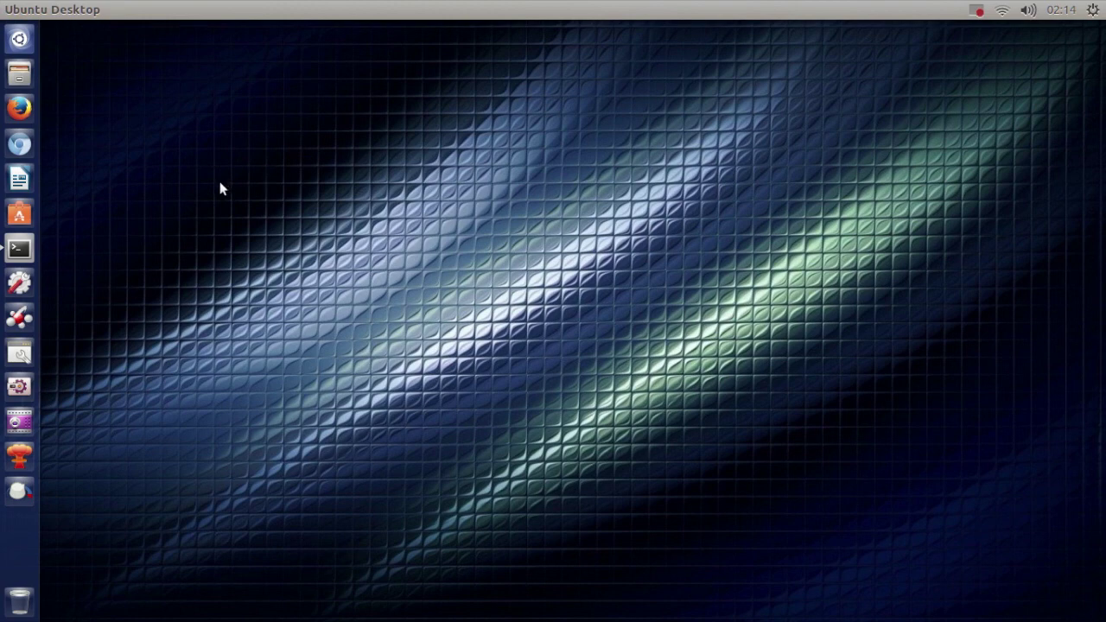
Step: Launch LibreOffice Writer with a blank document and open Tools > Options
click(19, 248)
click(19, 179)
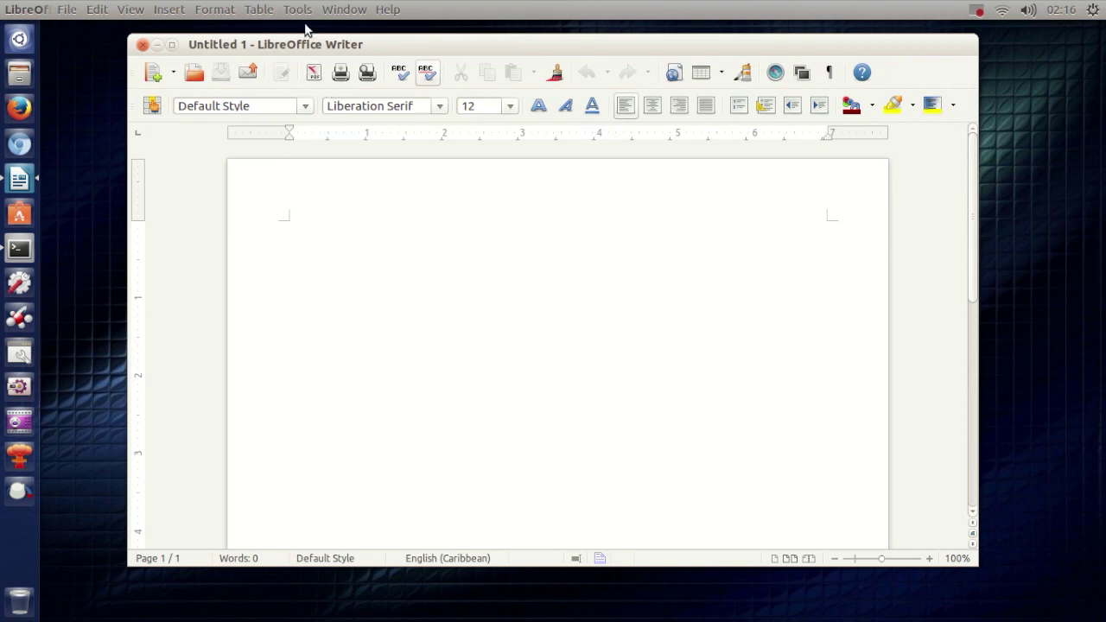
click(296, 10)
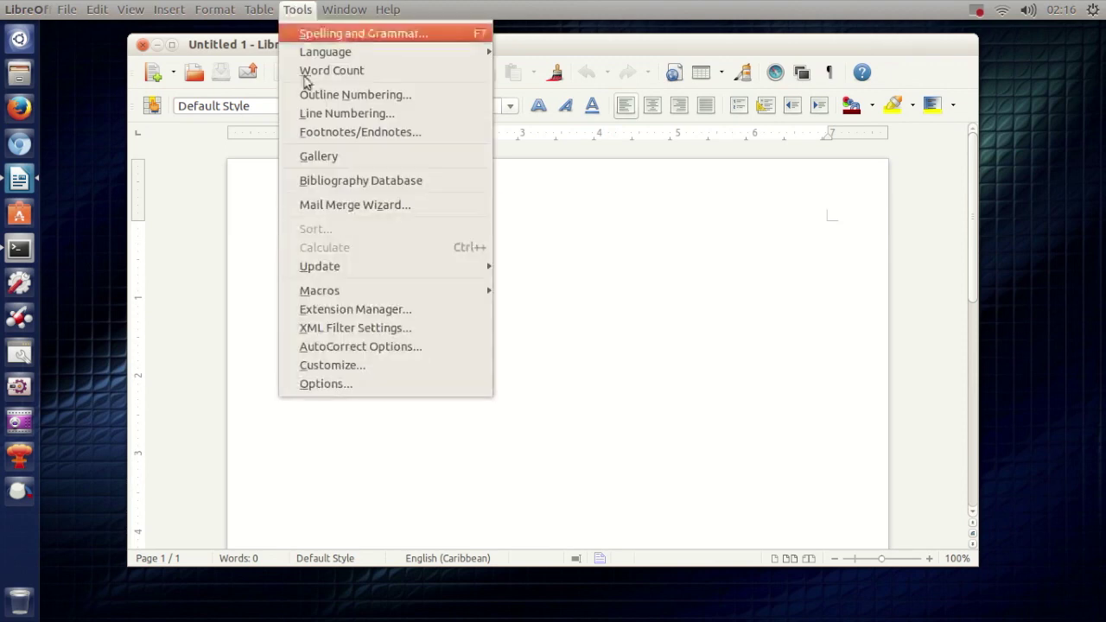
click(358, 384)
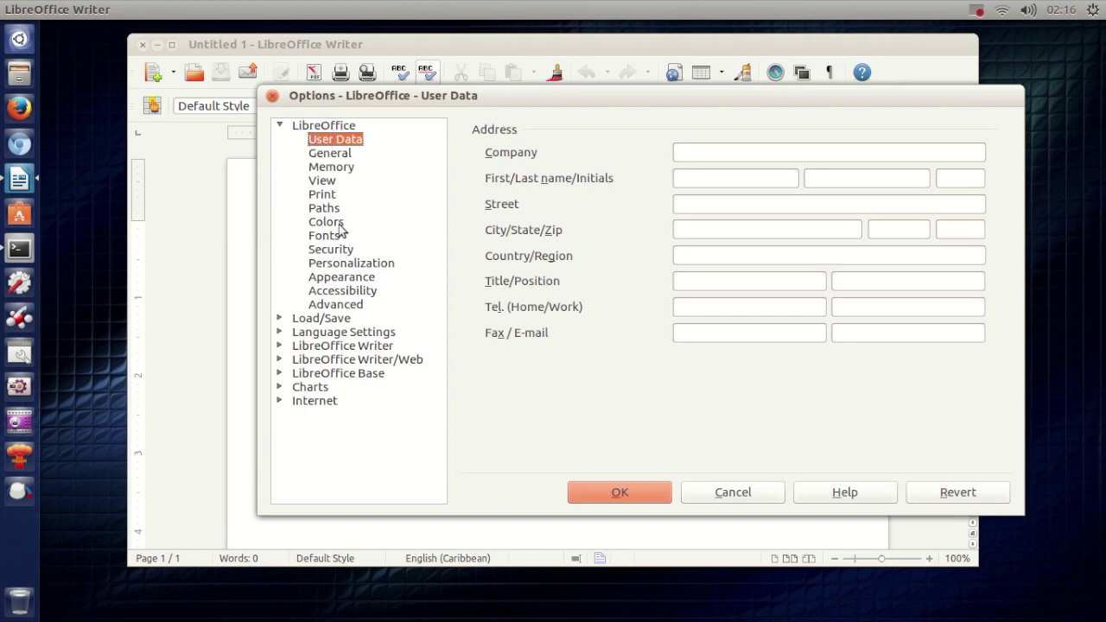
Step: Leave 'Use a Java runtime environment' unchecked under LibreOffice > Advanced and confirm with OK
click(340, 307)
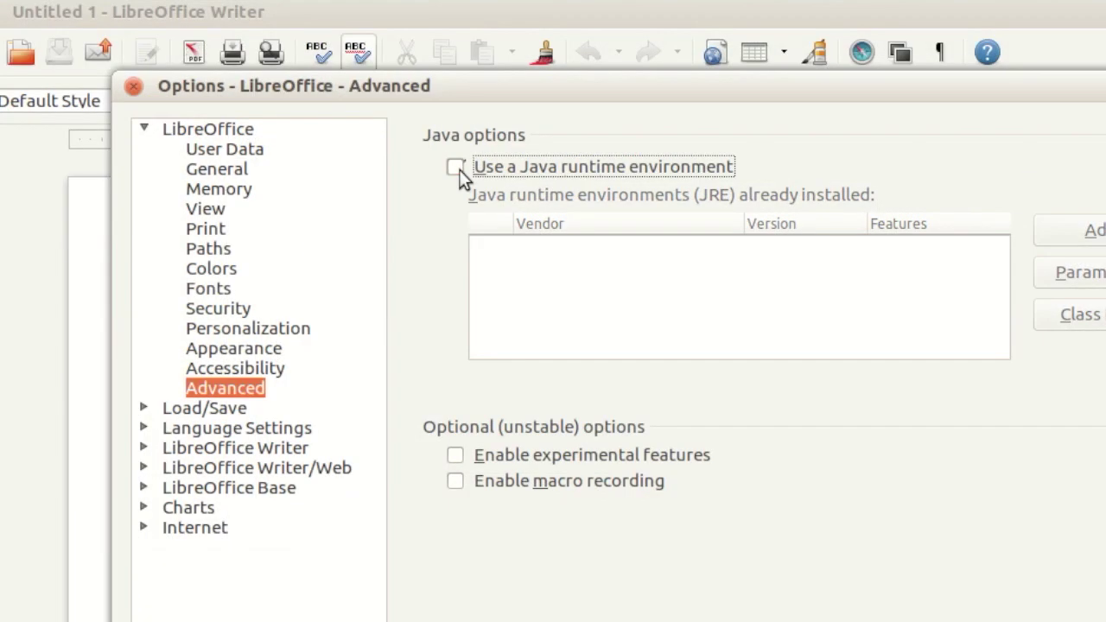
click(496, 156)
click(456, 169)
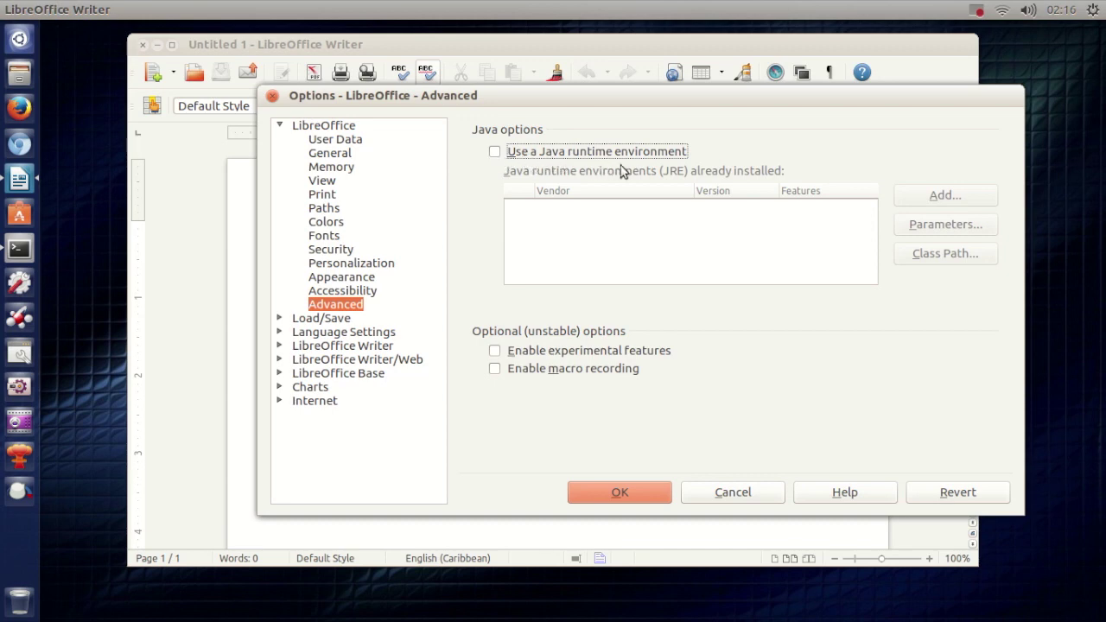
click(529, 154)
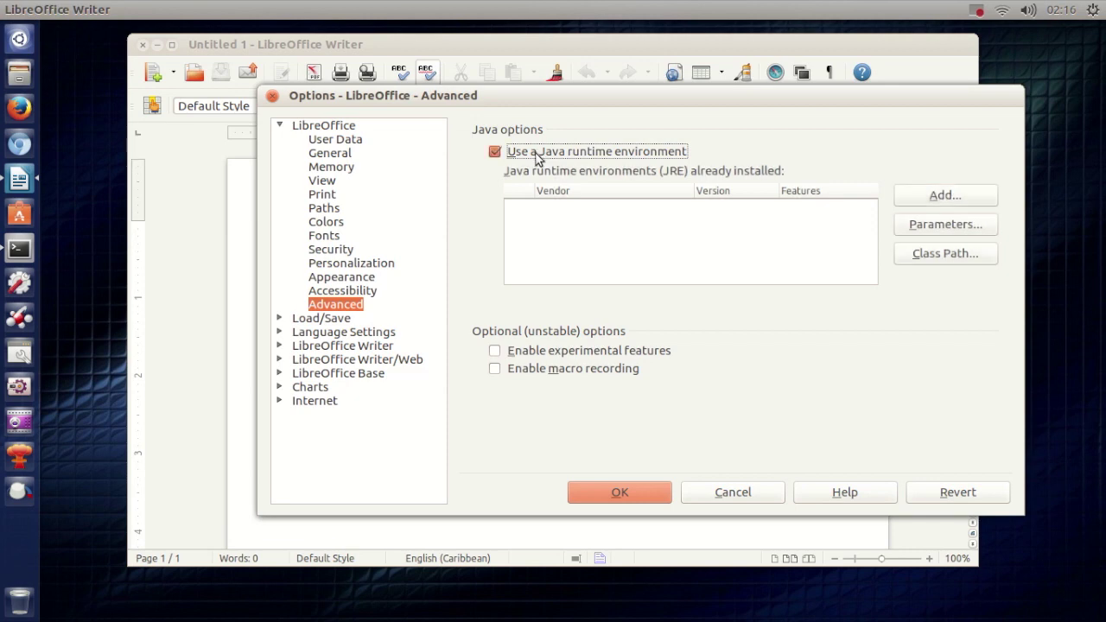
click(495, 156)
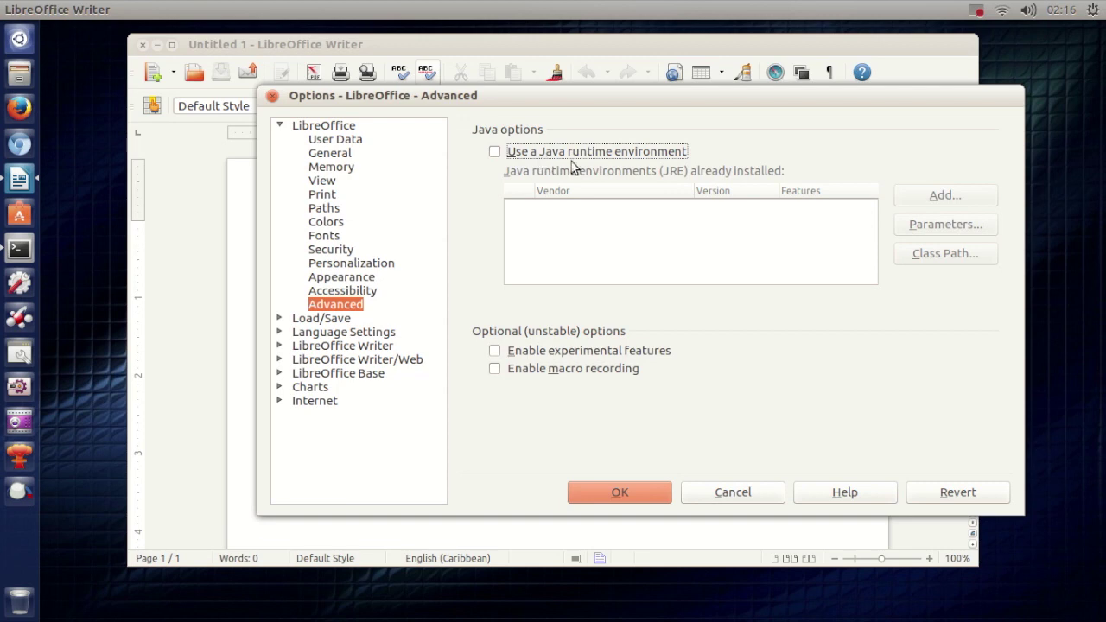
click(633, 498)
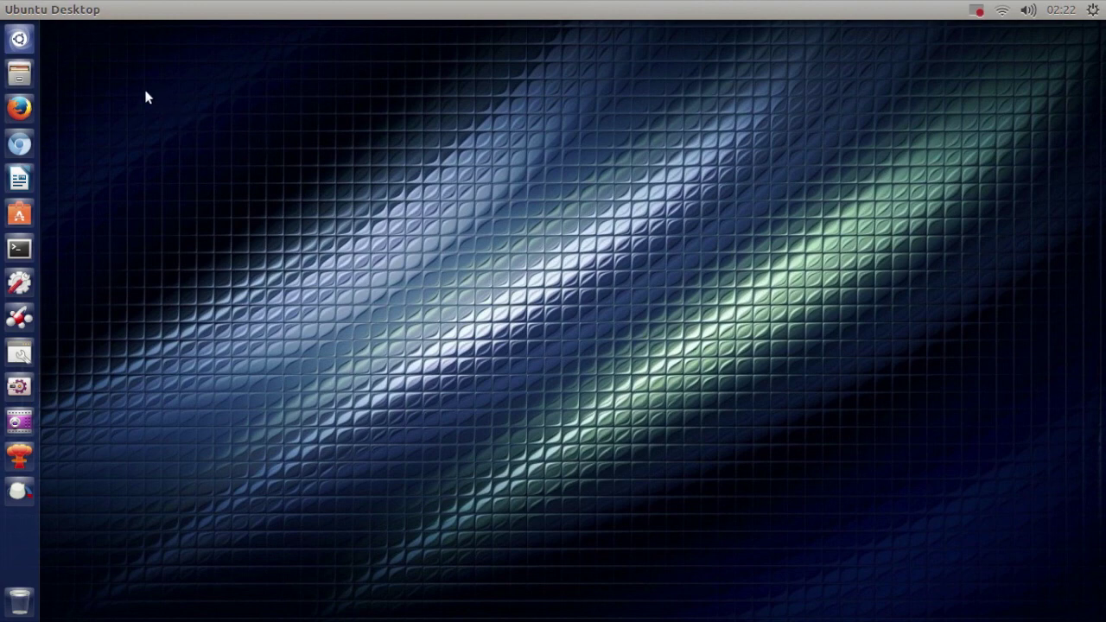
Step: Search the Dash for 'syn', start Synaptic Package Manager, and authenticate with the account password
click(19, 41)
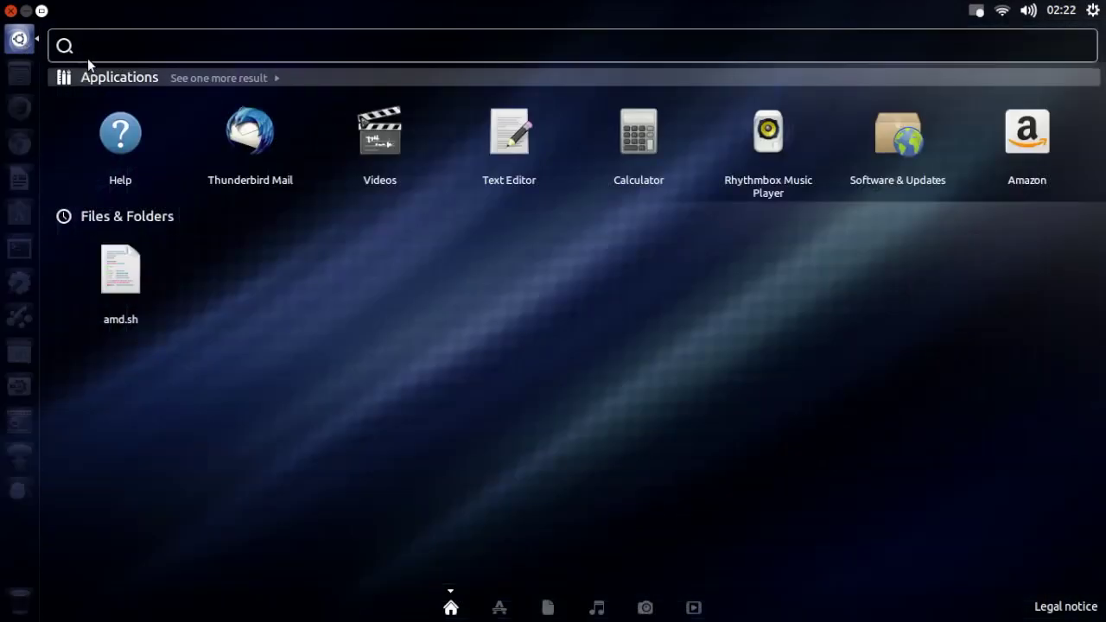
text(s)
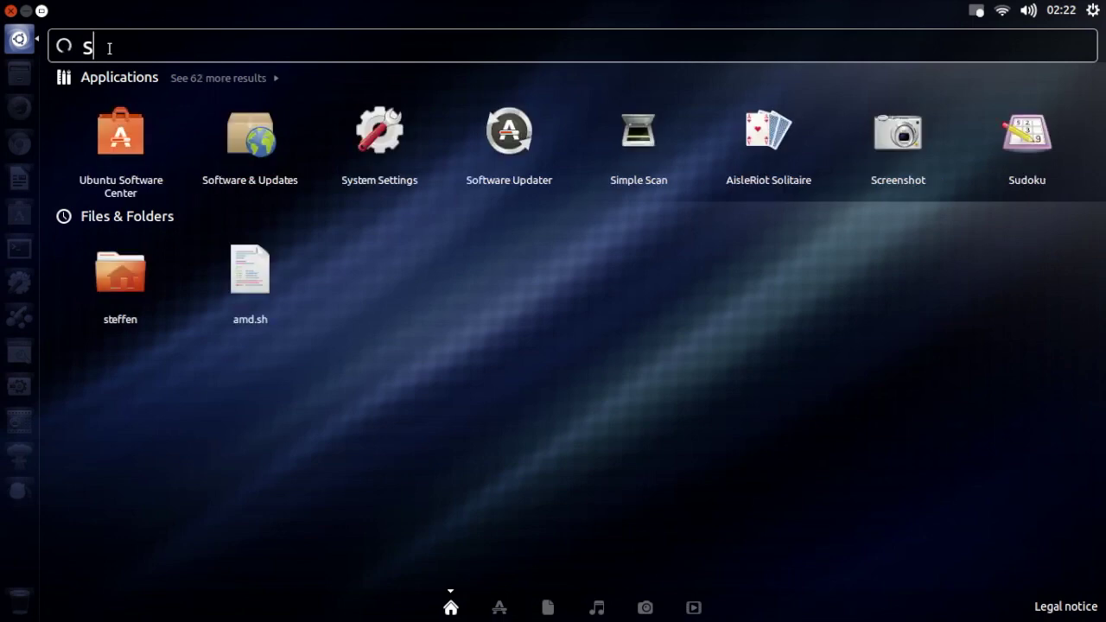
text(yn)
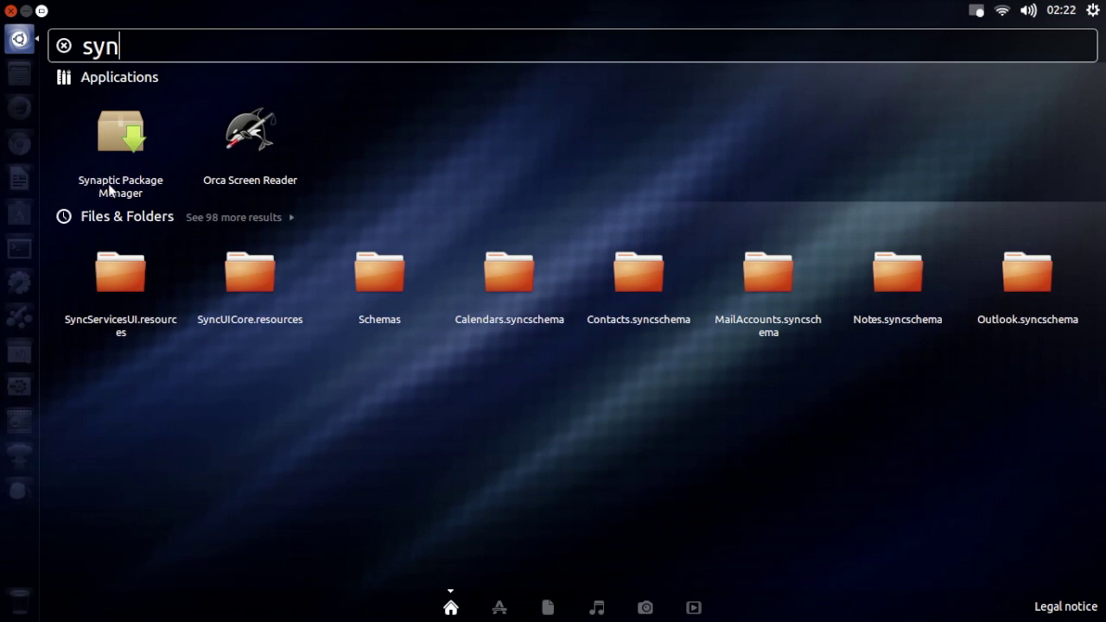
click(136, 138)
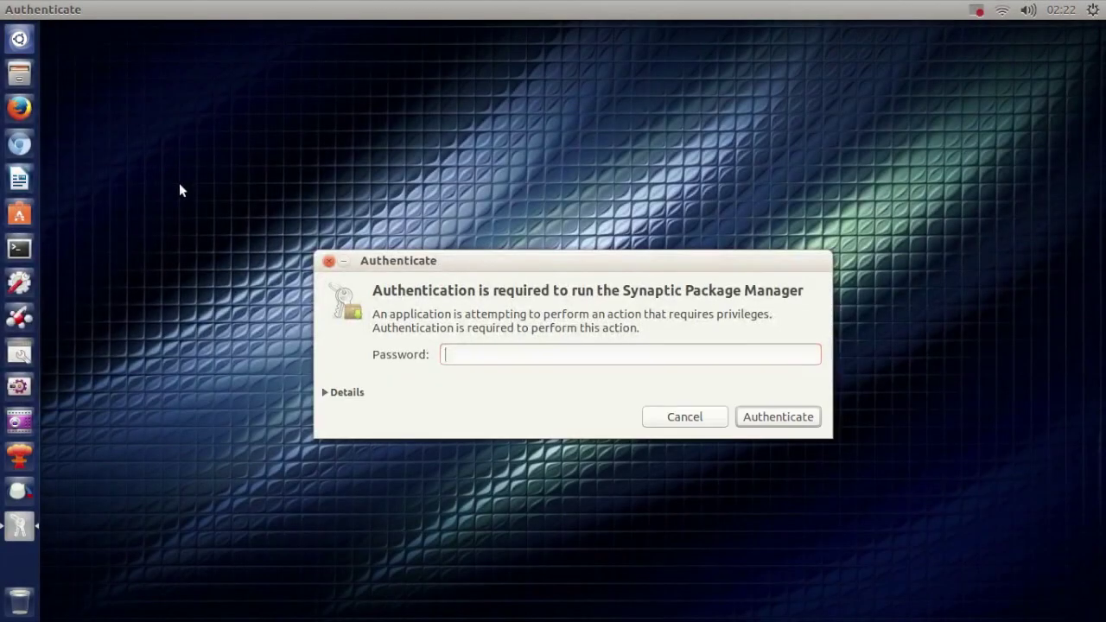
text(******)
key(Return)
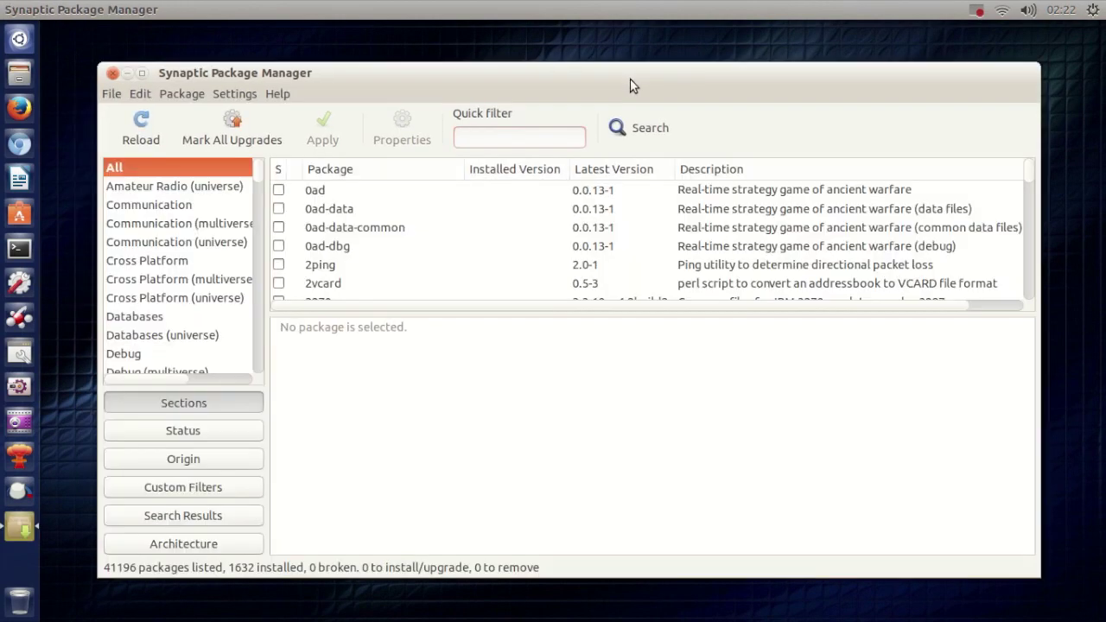
Step: Run a Synaptic search for 'amd64-microcode' to list its two matching packages
click(640, 128)
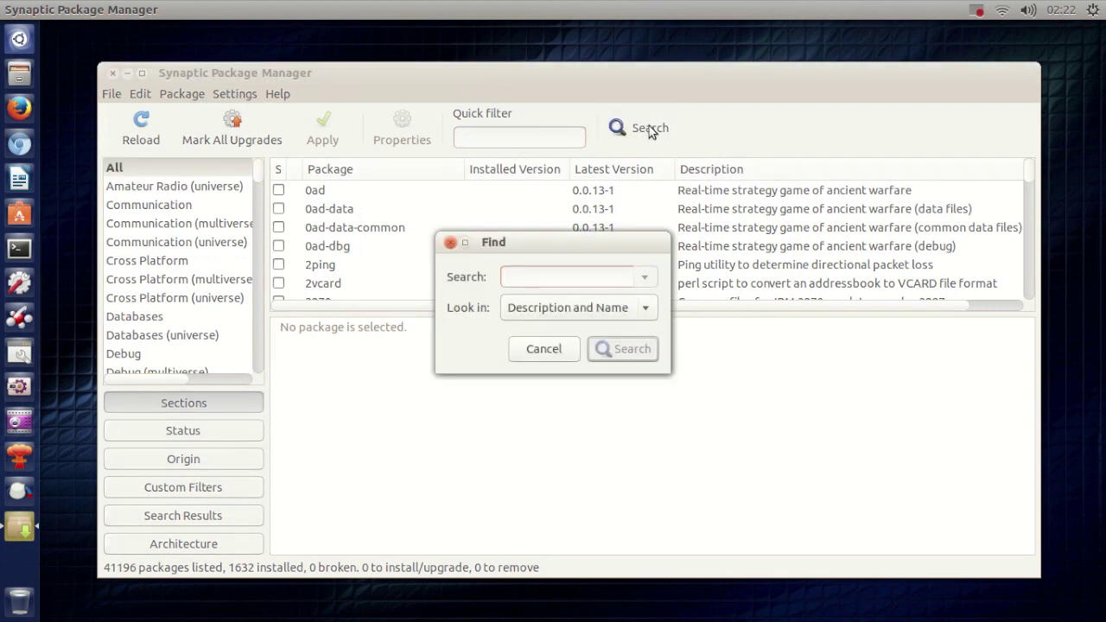
text(amd)
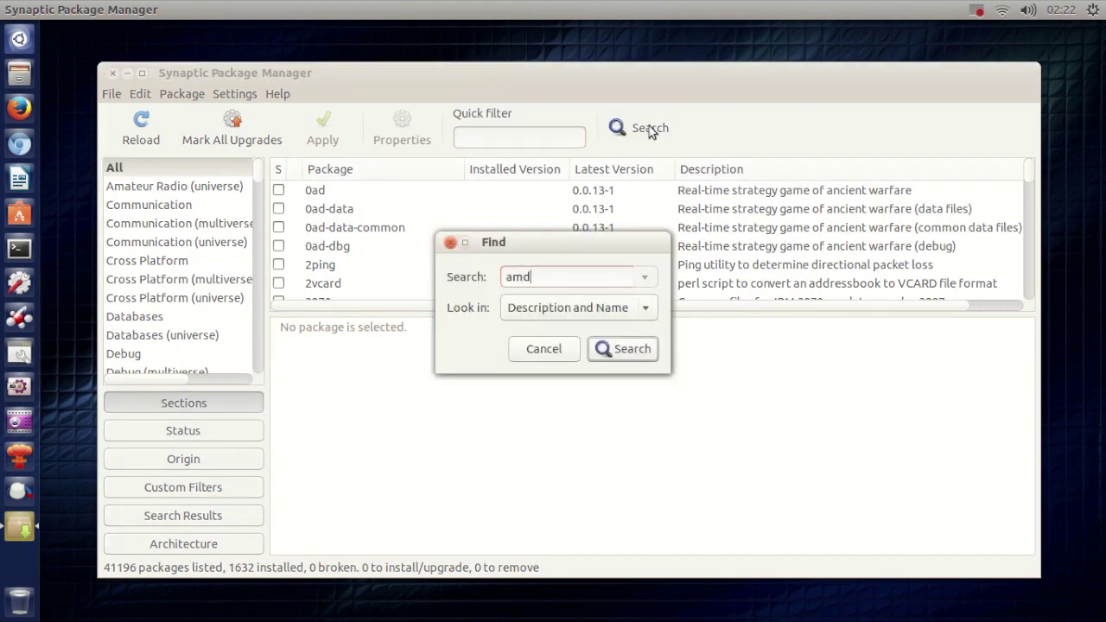
text(64-microcode)
key(Return)
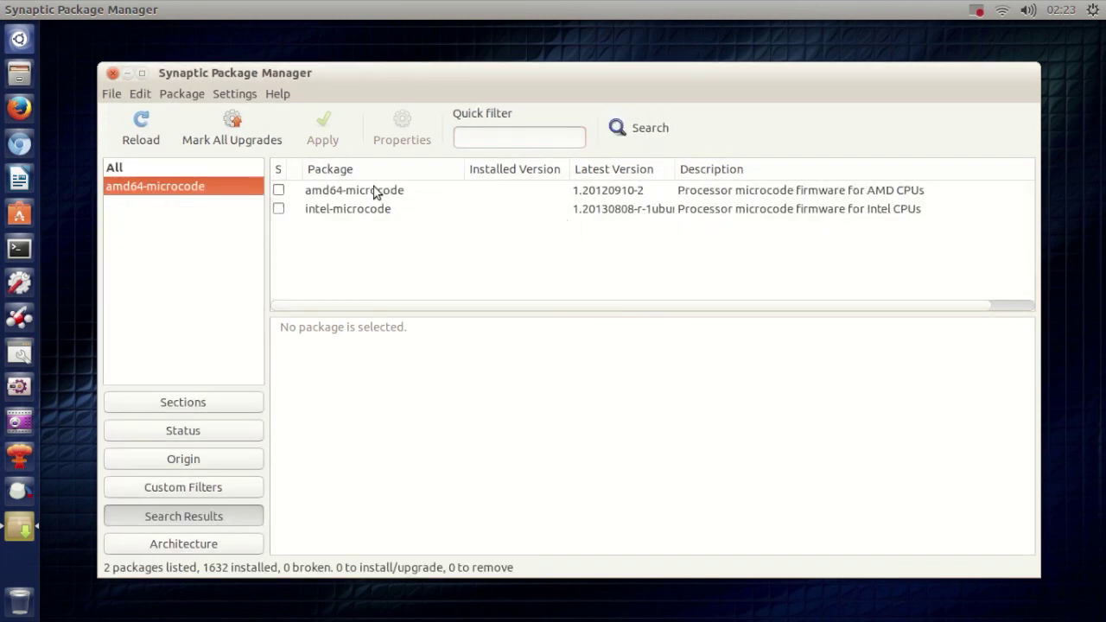
Step: Mark amd64-microcode for installation, accepting the additional required changes
click(315, 192)
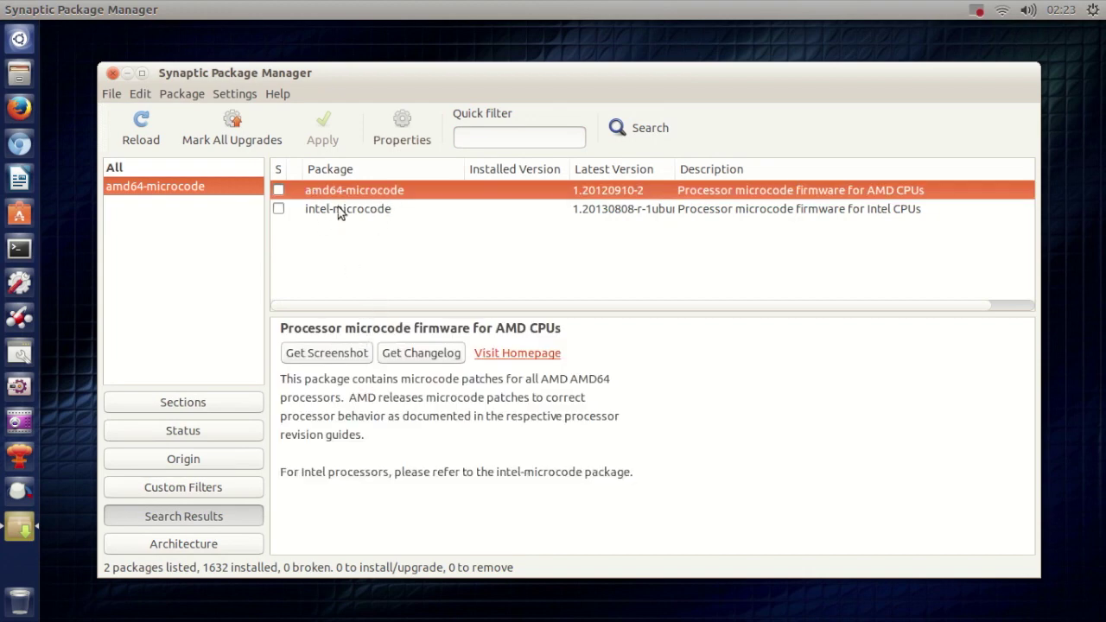
click(278, 189)
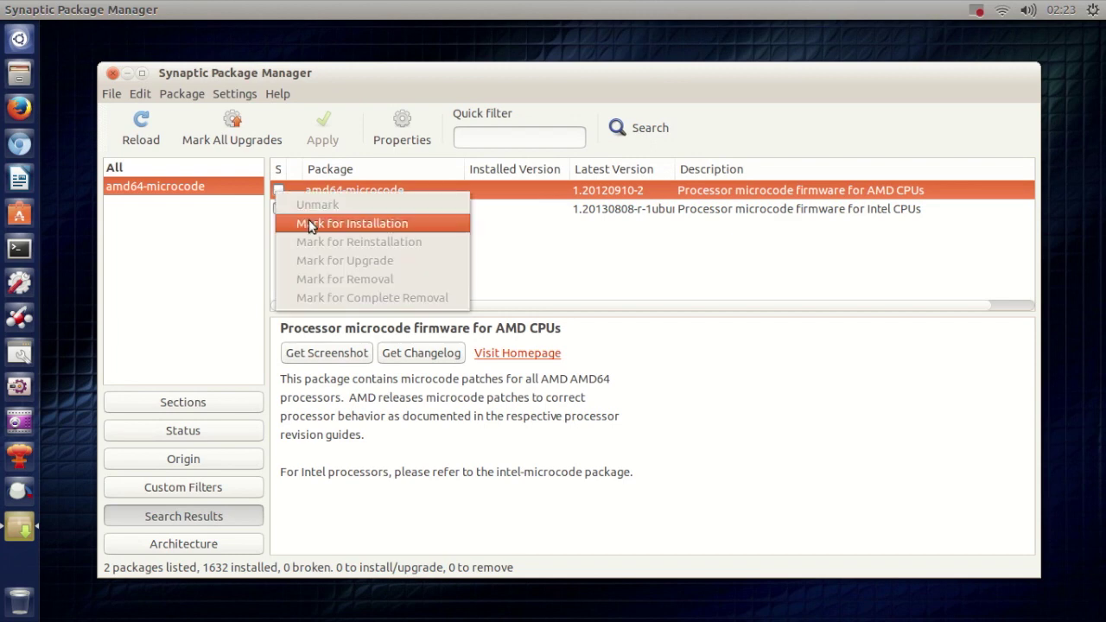
click(574, 261)
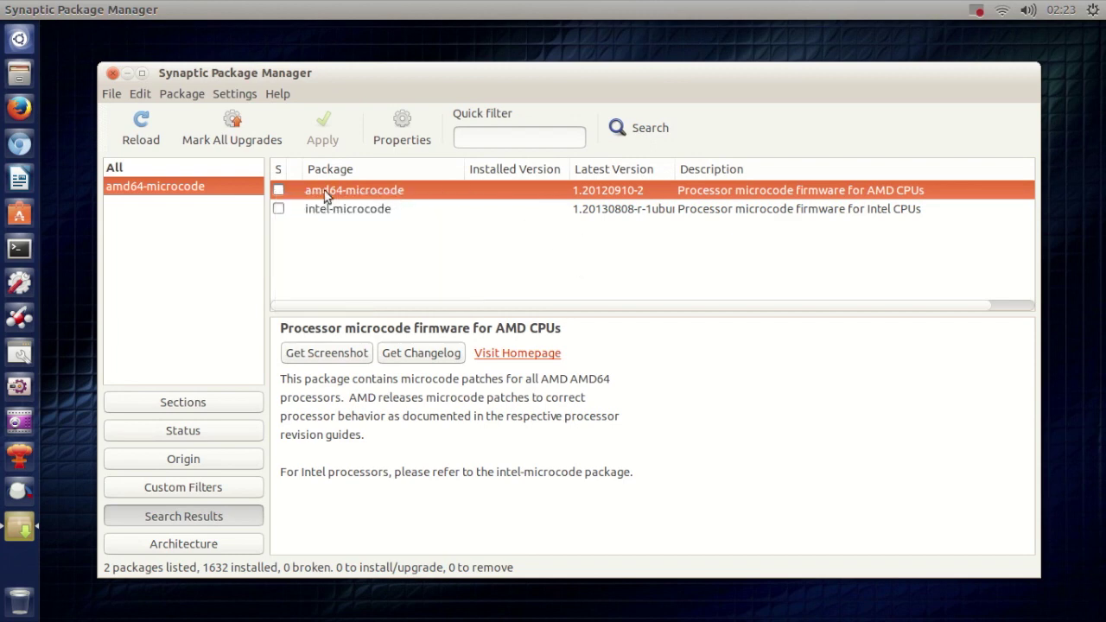
click(278, 190)
click(322, 218)
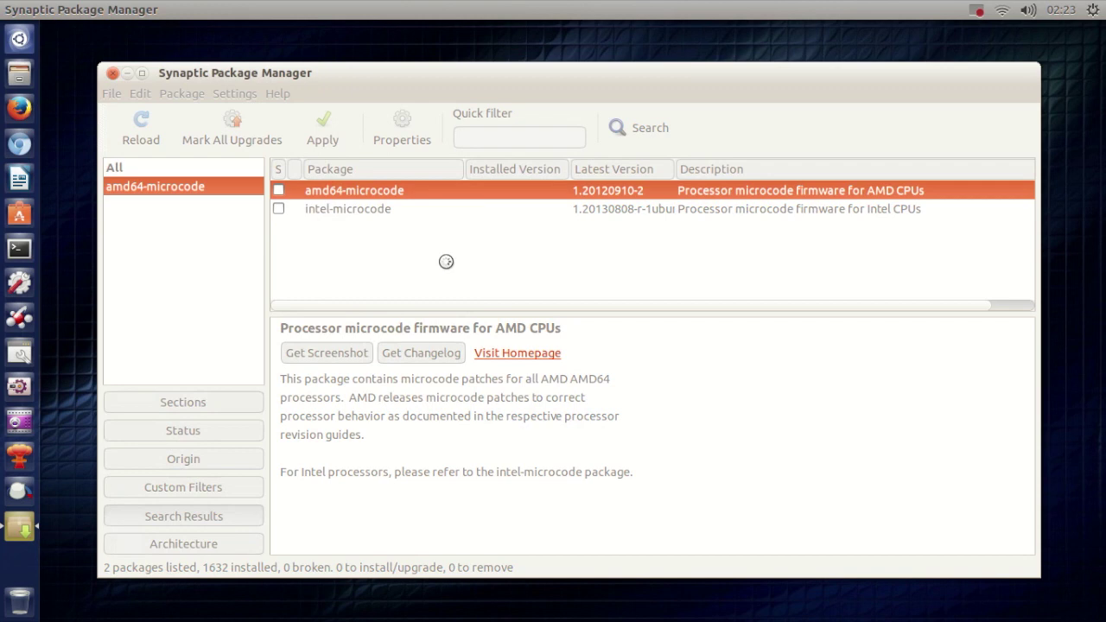
click(714, 390)
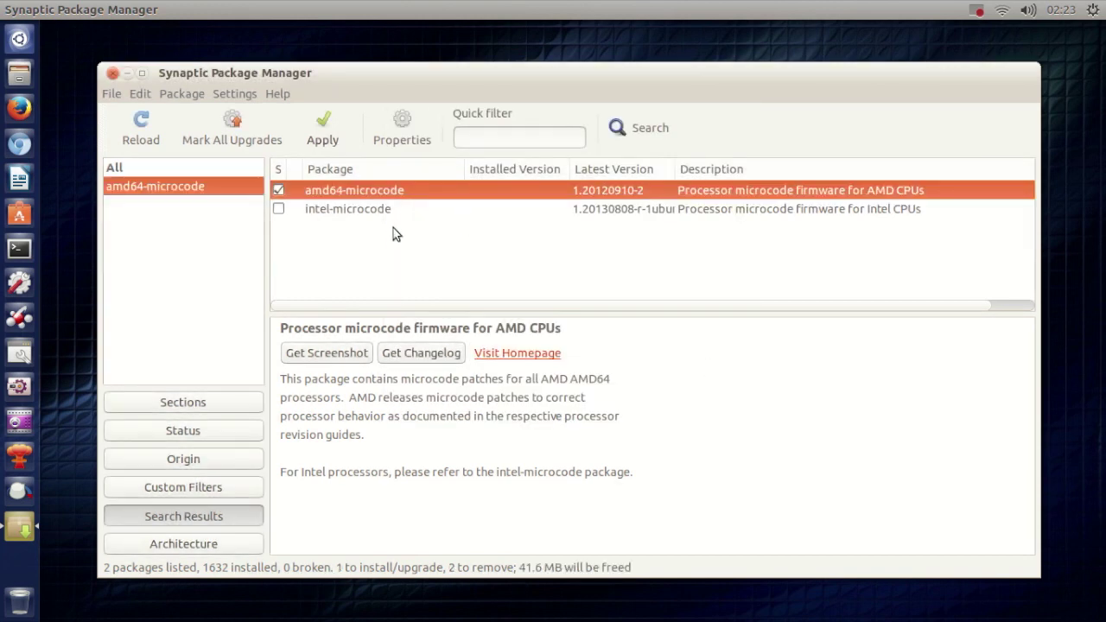
Step: Apply the marked changes to install amd64-microcode 1.20120910-2
click(325, 139)
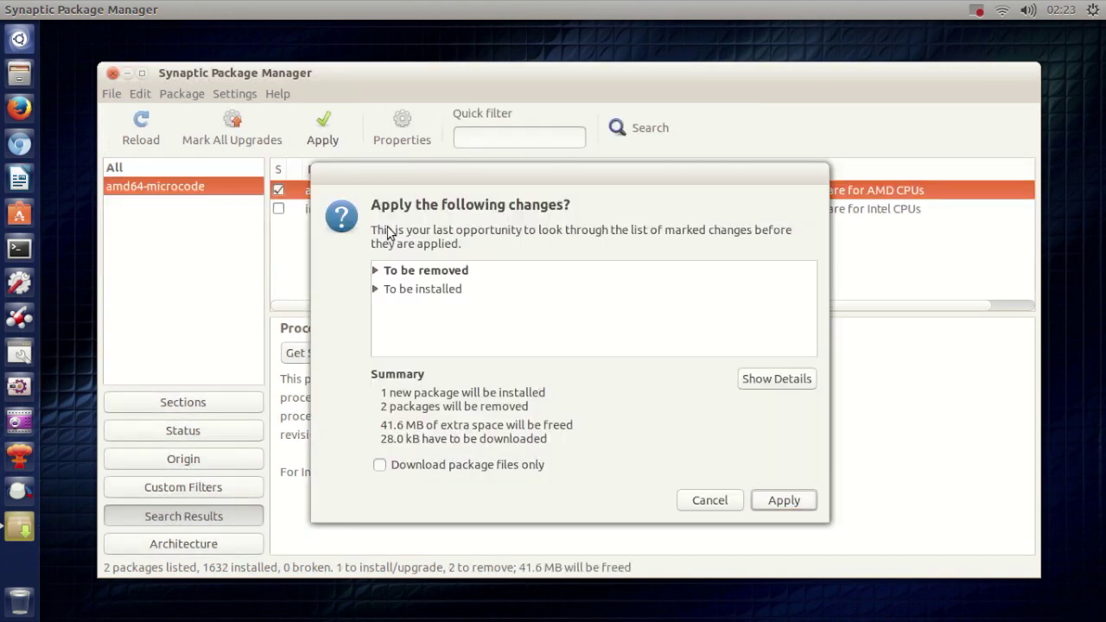
click(786, 501)
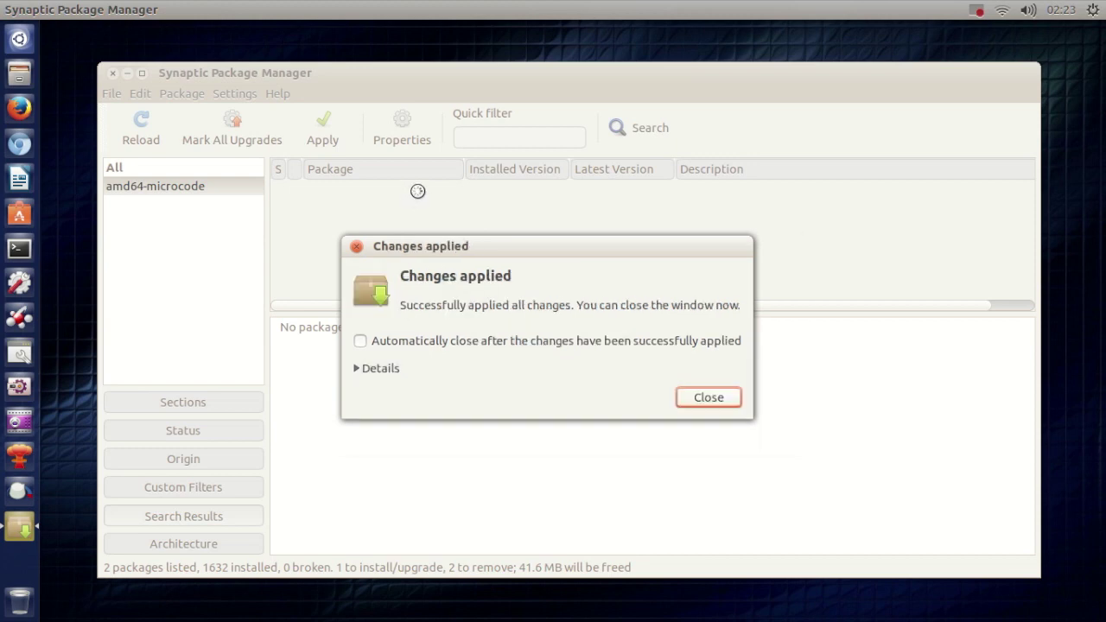
click(705, 401)
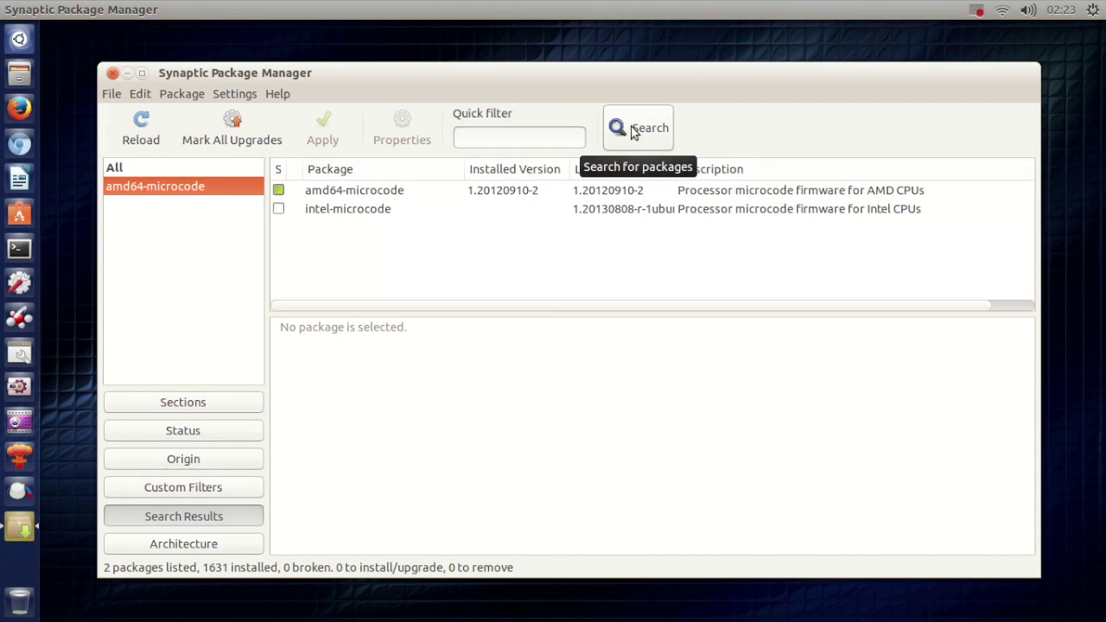
Step: Search for 'microcode' and read the intel-microcode and microcode.ctl descriptions
click(642, 132)
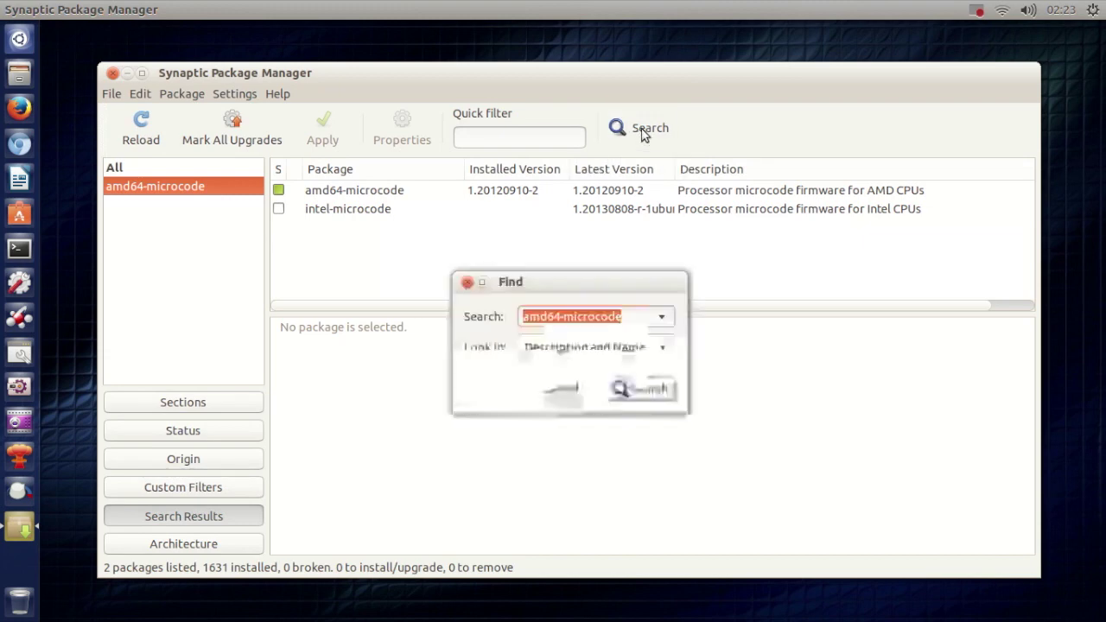
text(micro)
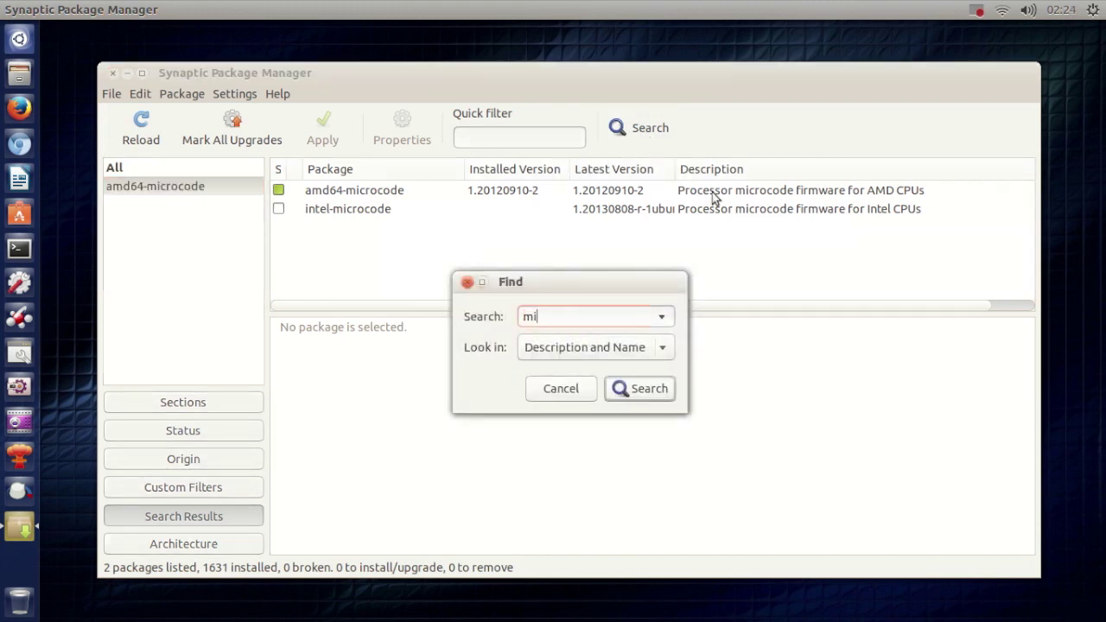
text(code)
key(Return)
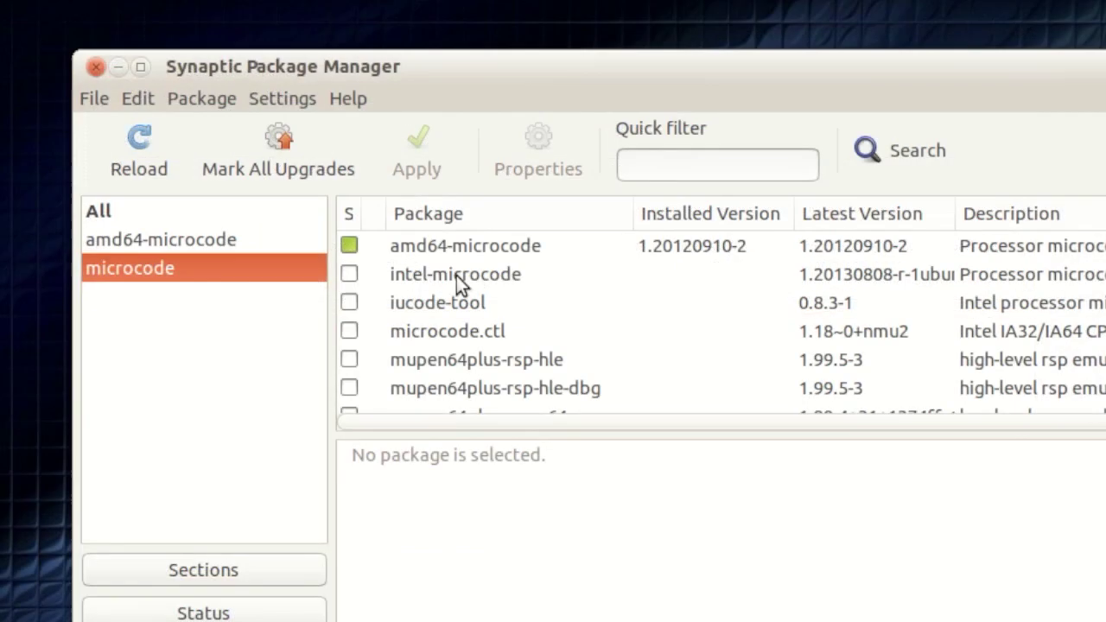
click(341, 215)
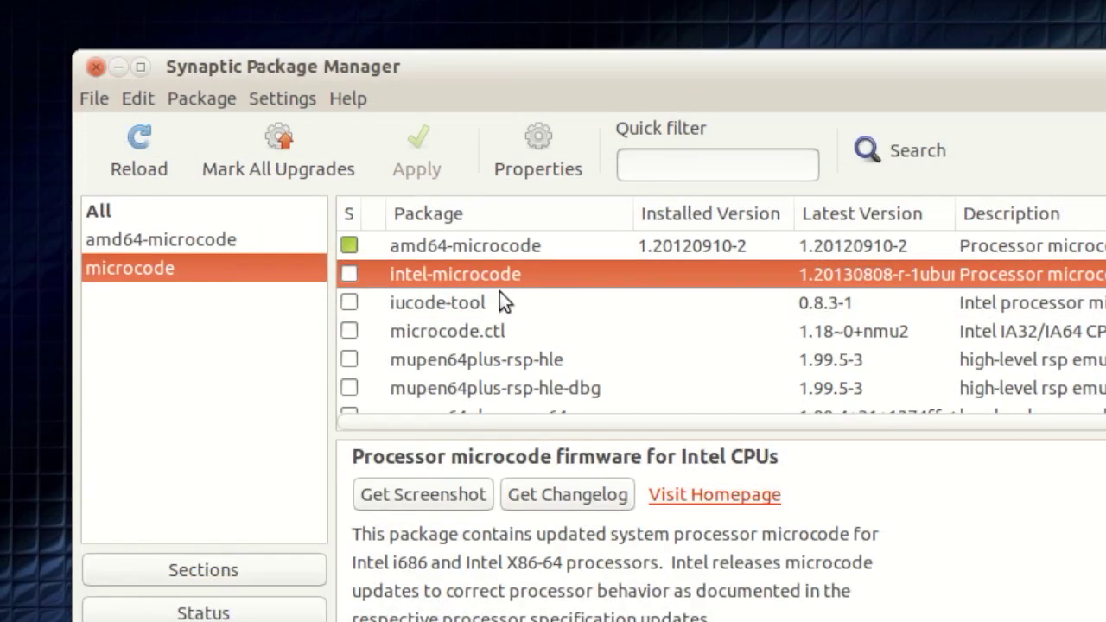
click(418, 333)
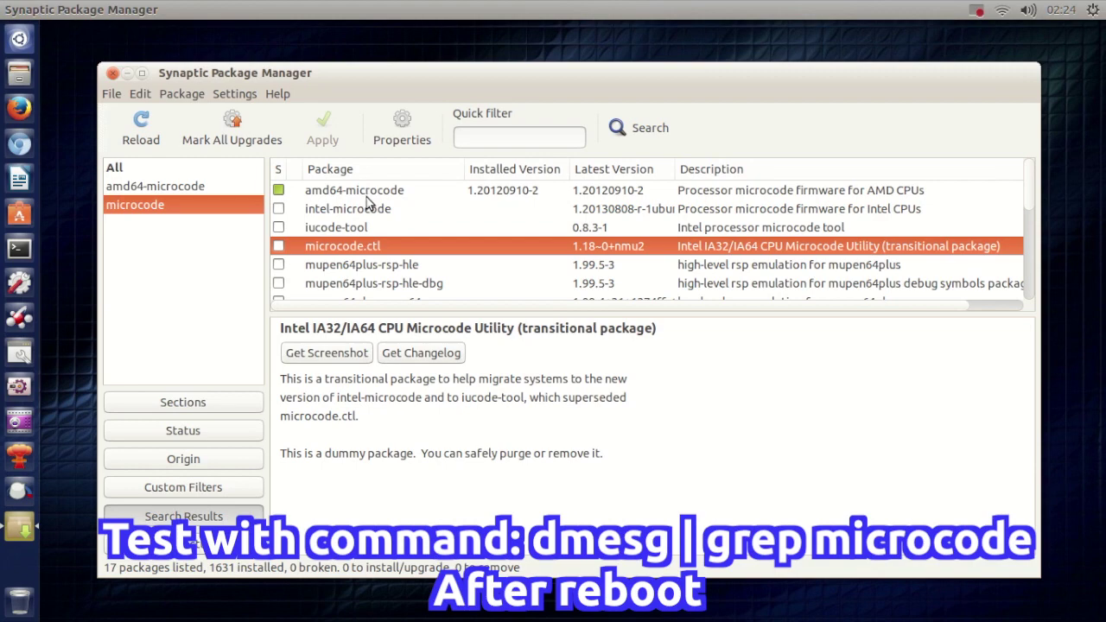
Step: Close the Synaptic Package Manager window
click(111, 75)
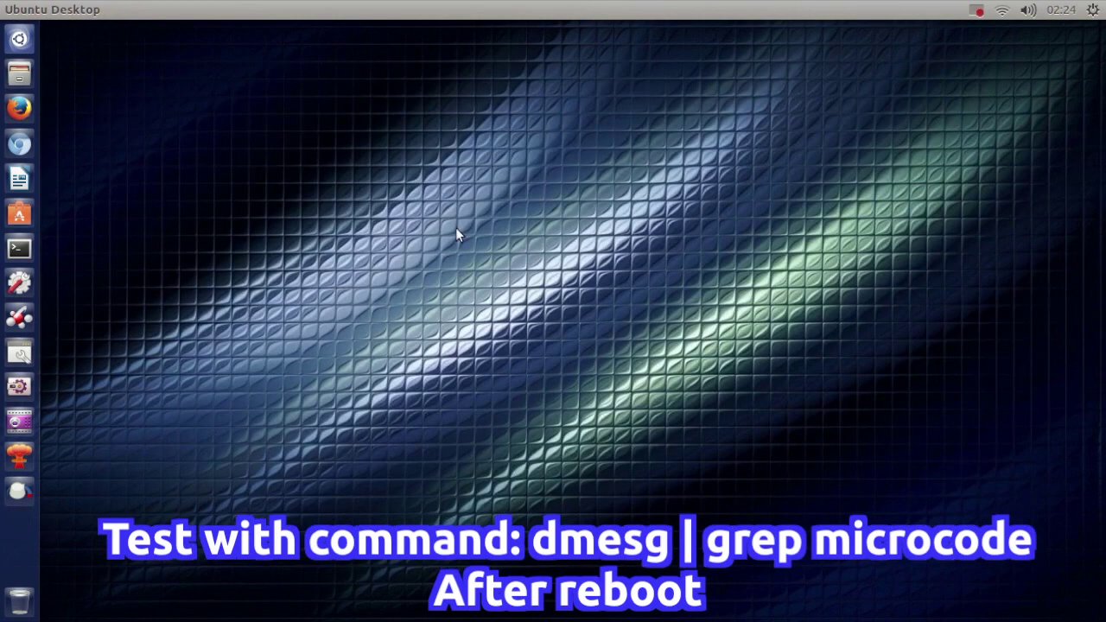